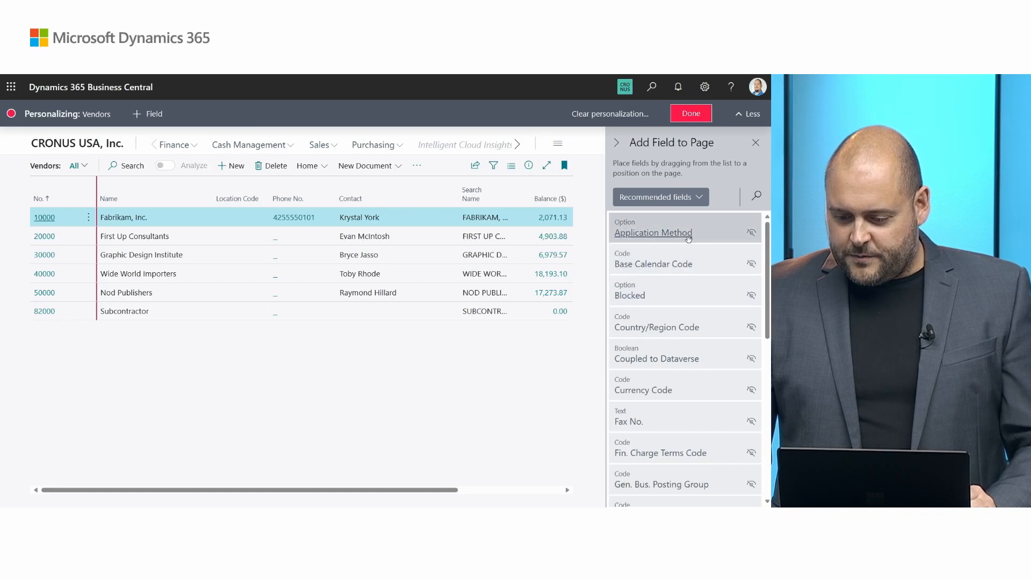
Step: Include fields already shown on the page in the available field list and check the visibility indicator of Balance ($)
mouse_move(697, 230)
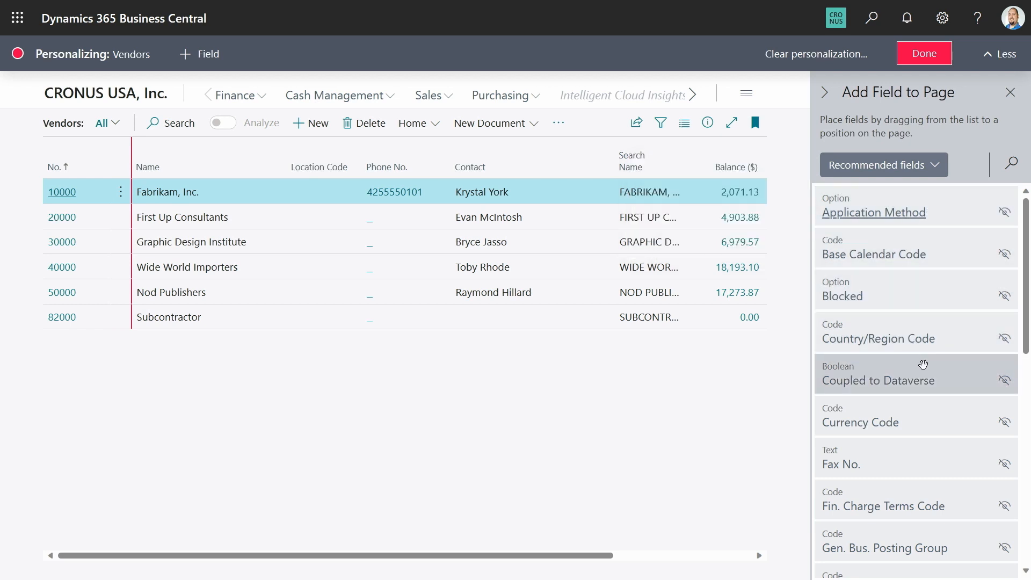
mouse_move(924, 364)
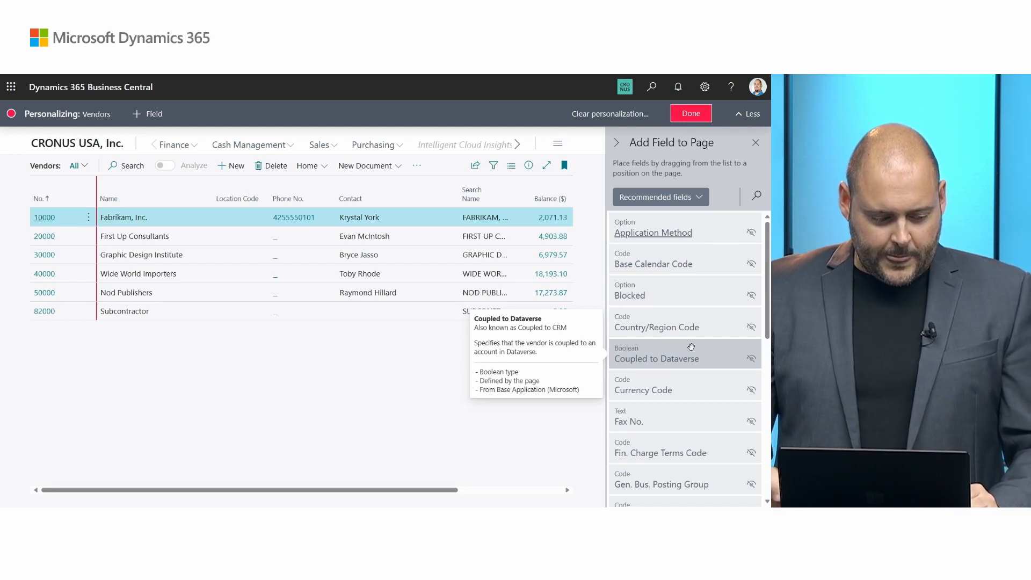
click(699, 197)
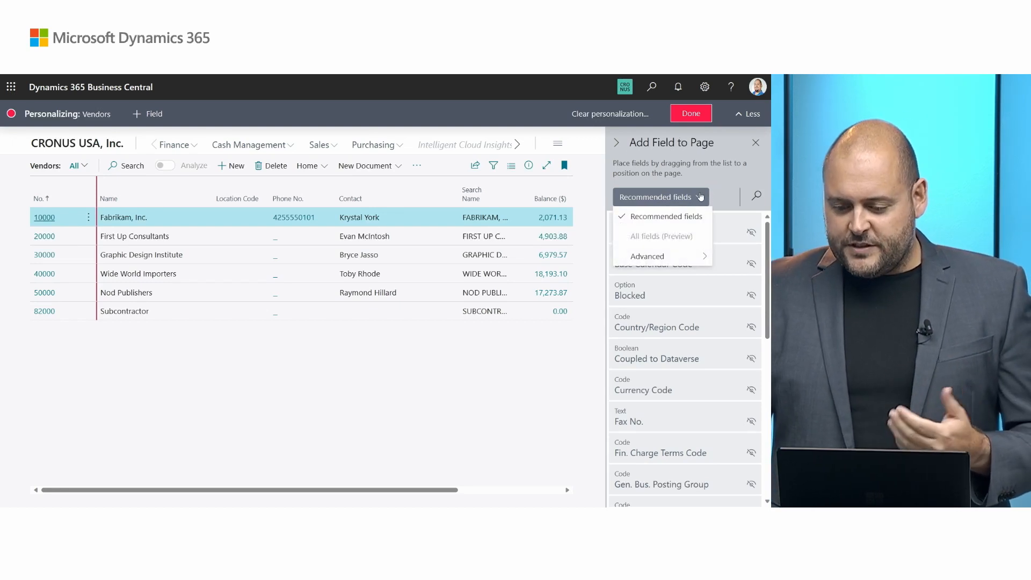
mouse_move(678, 259)
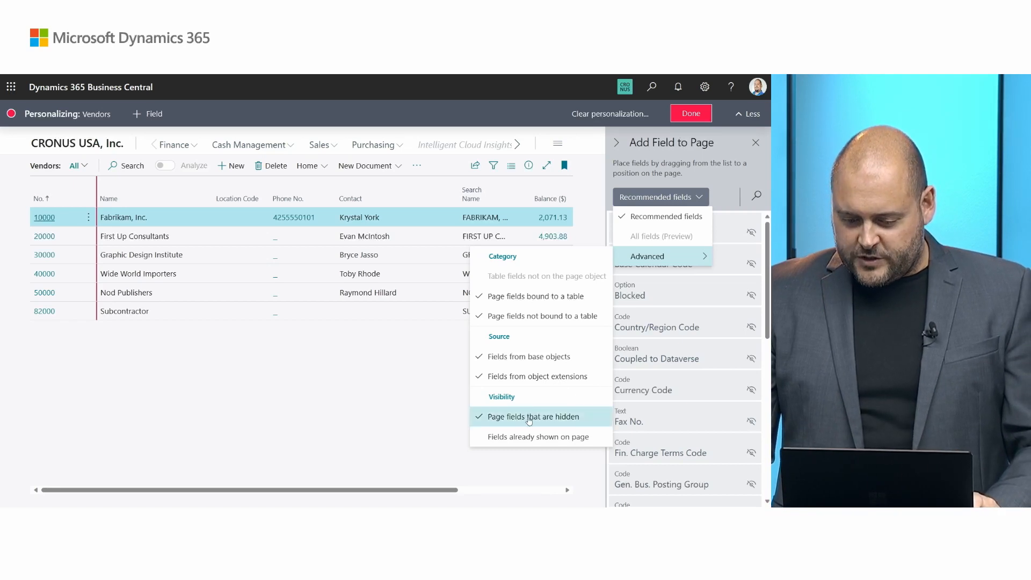
click(479, 438)
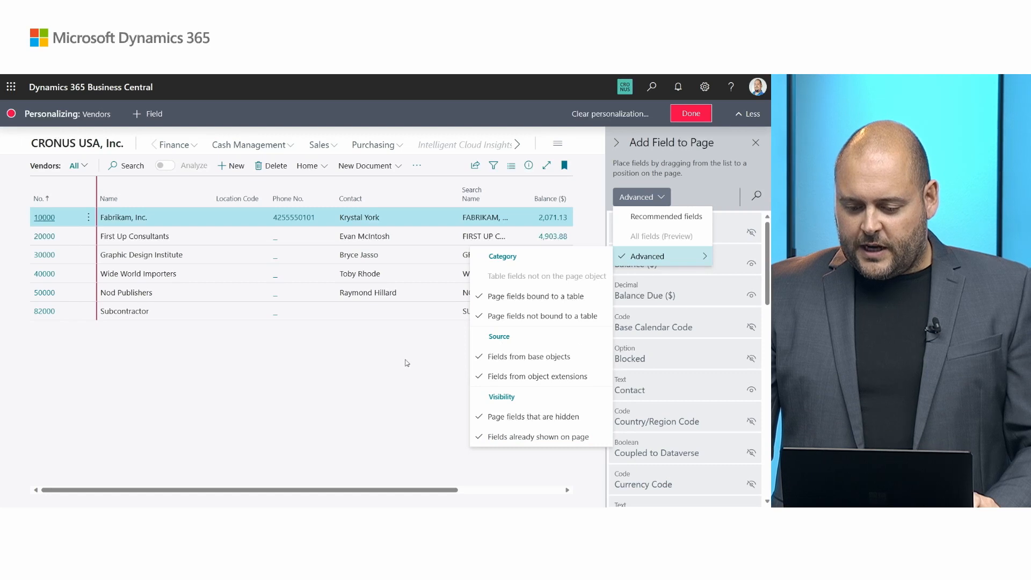
click(690, 194)
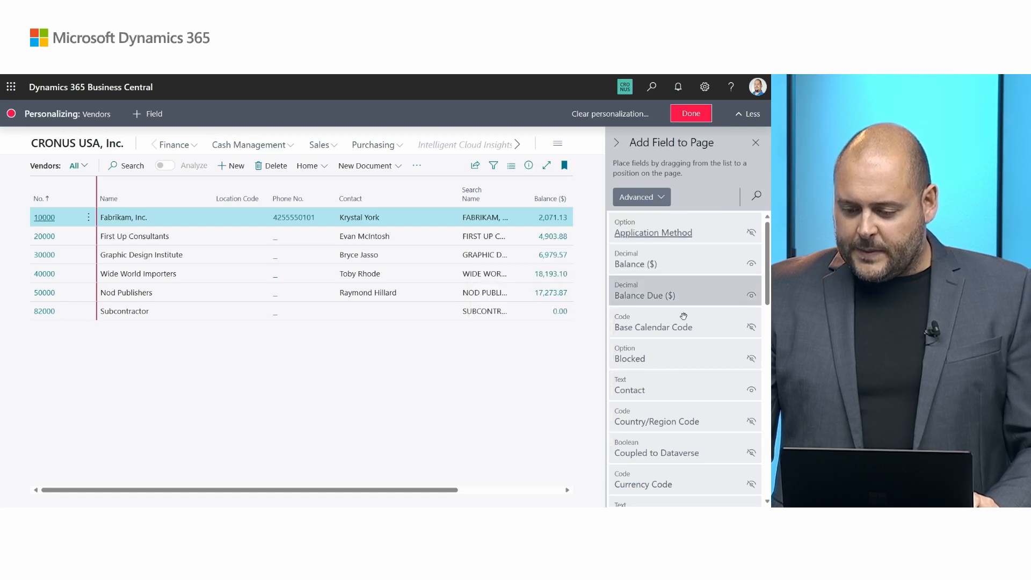
mouse_move(752, 237)
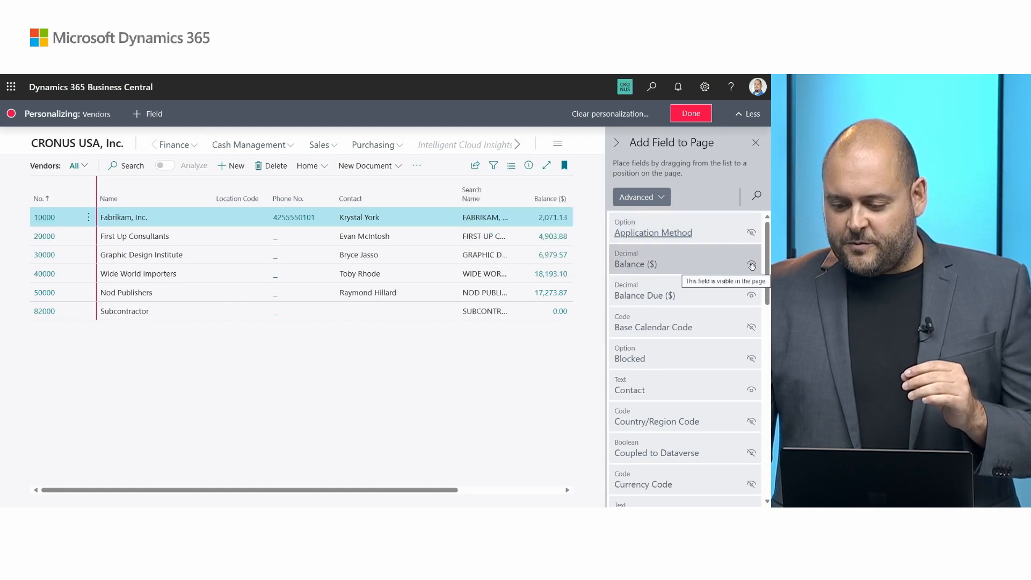
mouse_move(752, 265)
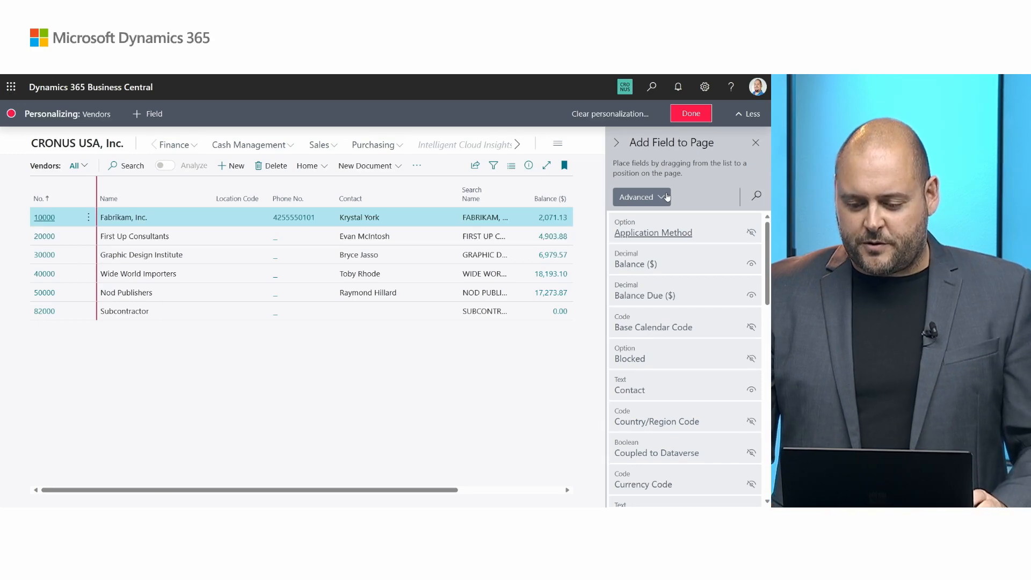
Step: Exclude fields already shown on the page from the available field list
click(667, 197)
mouse_move(659, 257)
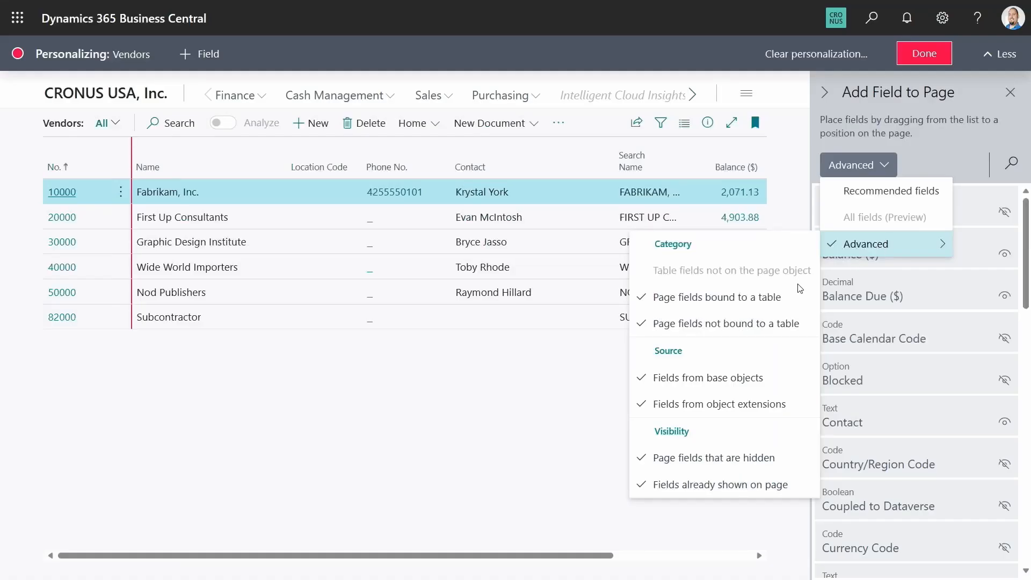
click(650, 479)
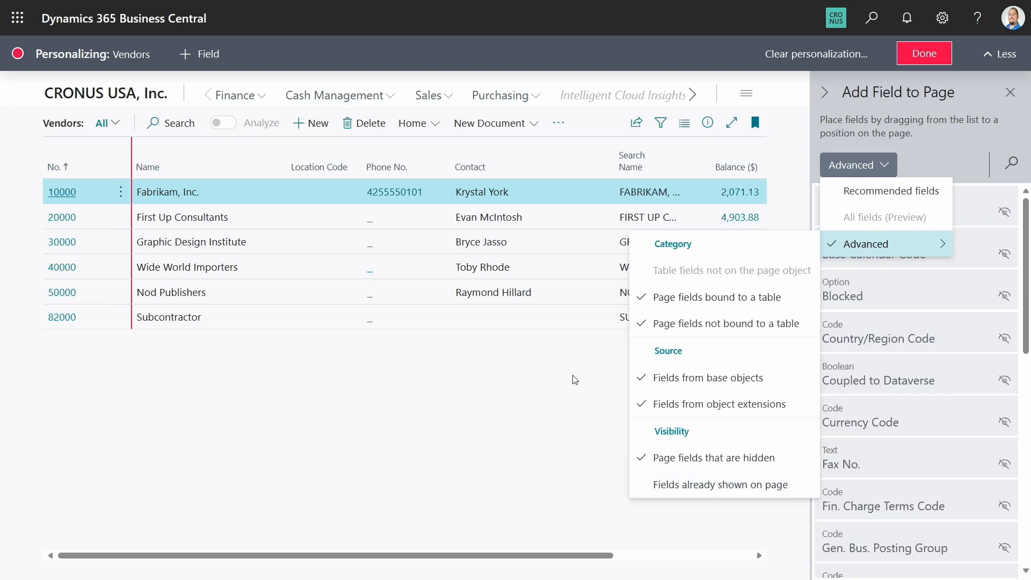
click(907, 156)
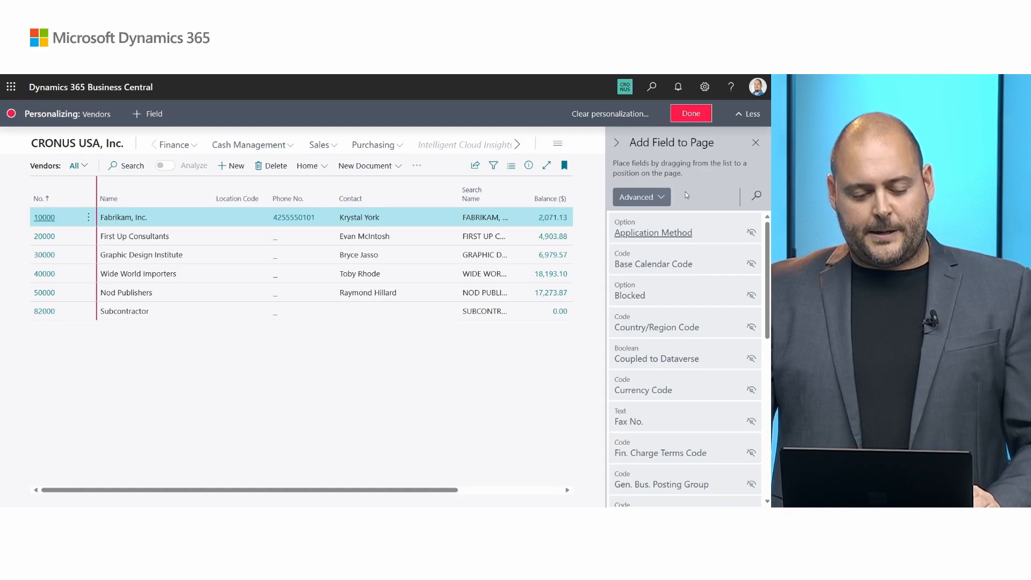
Step: Show the hidden Country/Region Code column in the vendors list and hide it again
click(706, 321)
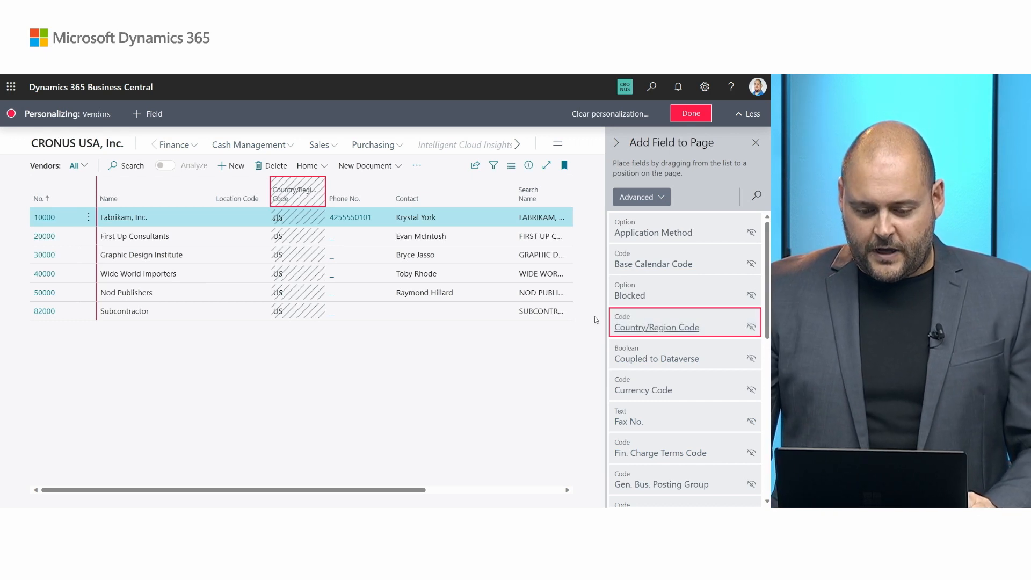
click(322, 185)
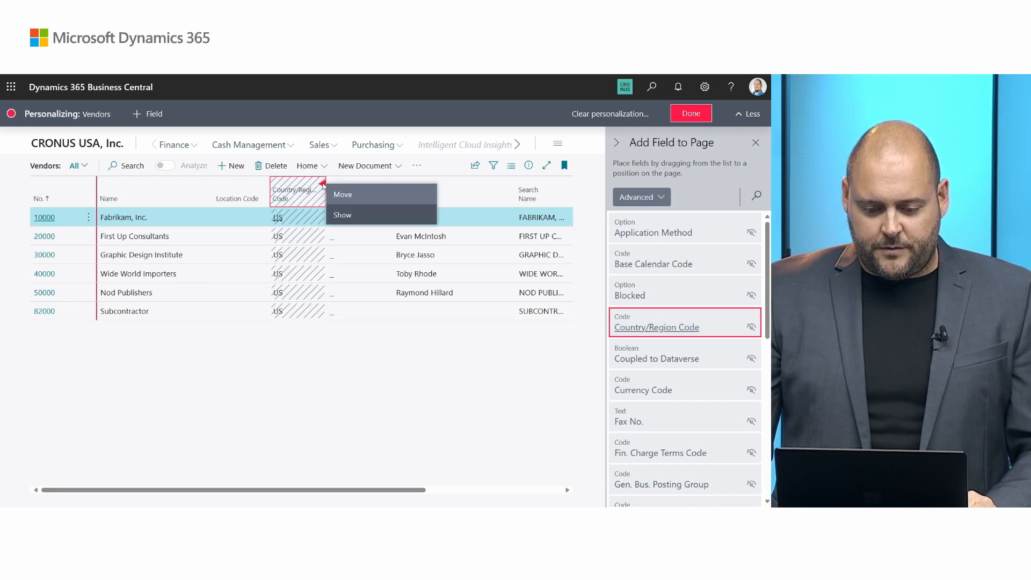
click(343, 215)
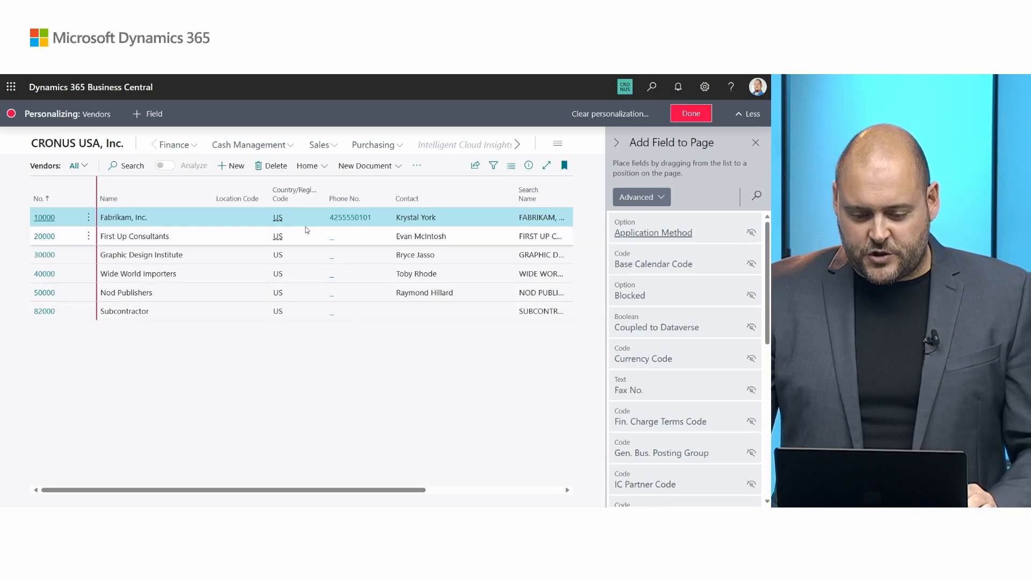
click(322, 185)
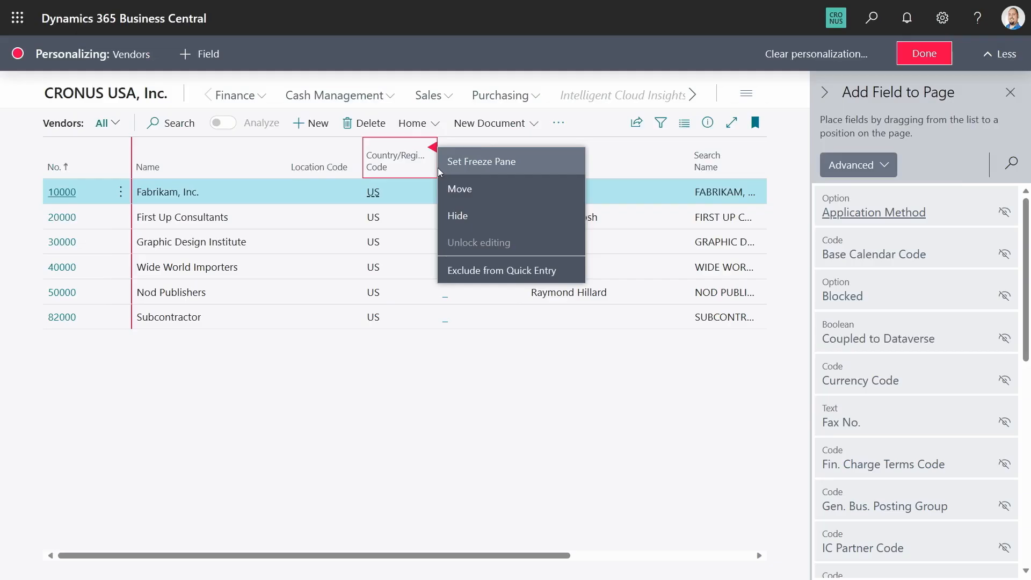
click(458, 216)
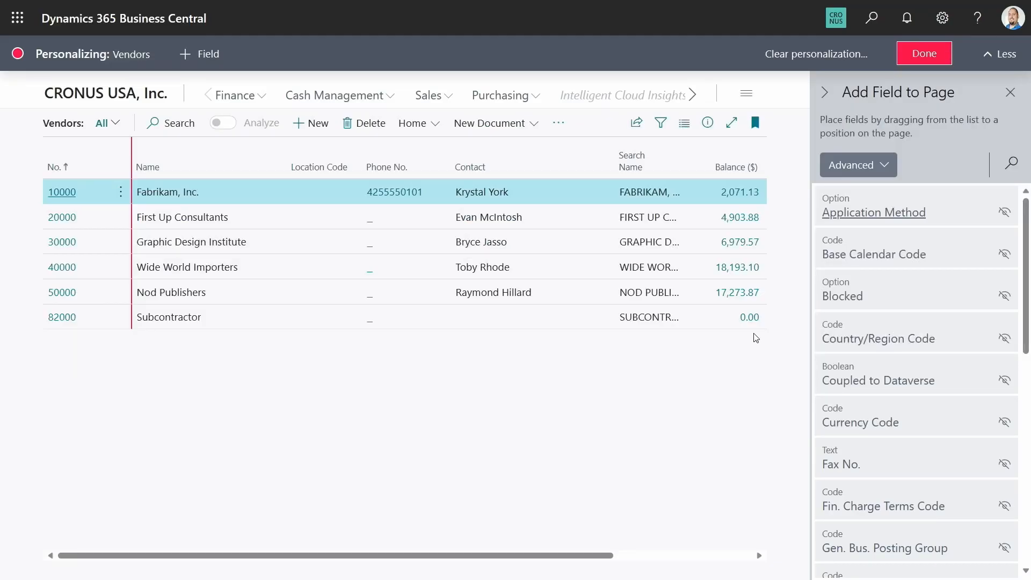
Step: Add the Country/Region Code field to the vendors list between the Contact and Search Name columns
mouse_move(905, 325)
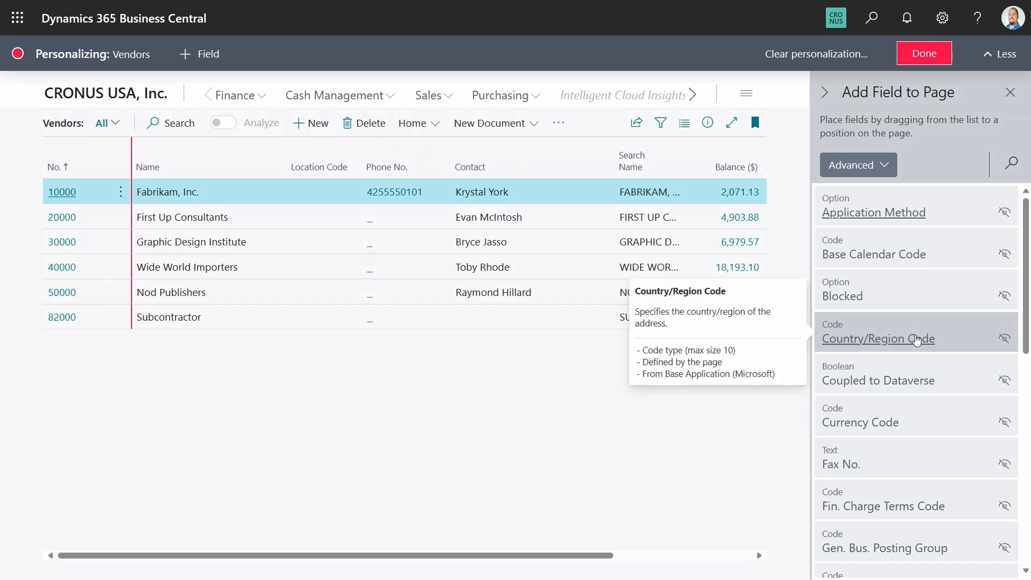
drag(901, 323, 444, 169)
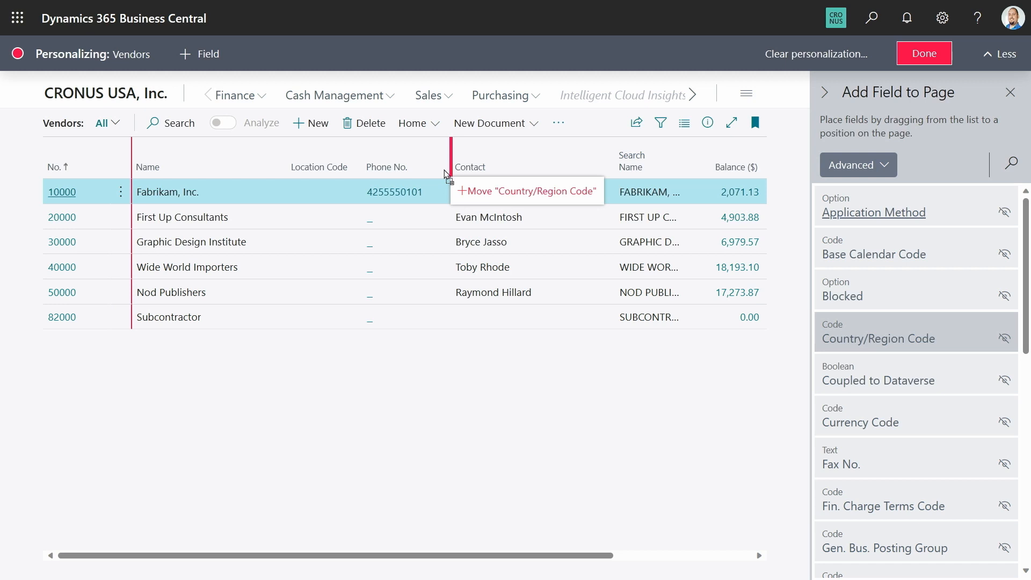
drag(443, 169, 531, 162)
drag(397, 195, 449, 199)
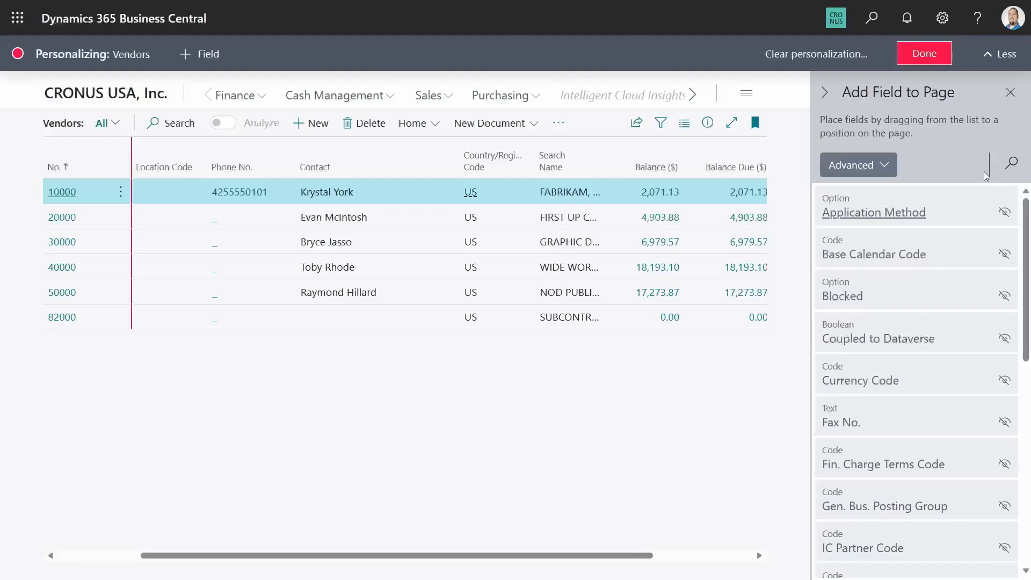
Step: Search the available fields for "country" and hide the Country/Region Code column in the vendors list
click(1011, 163)
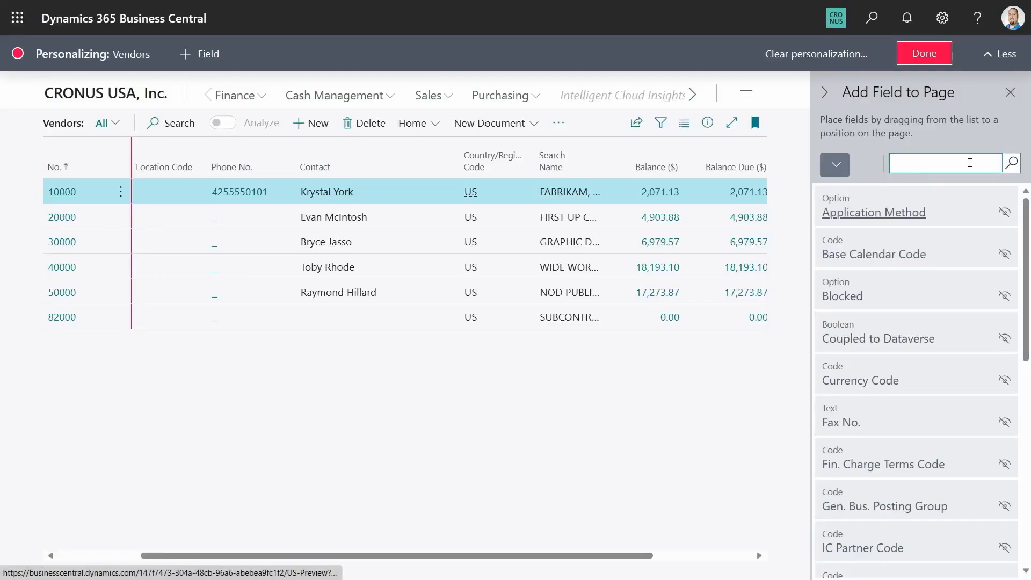
text(country)
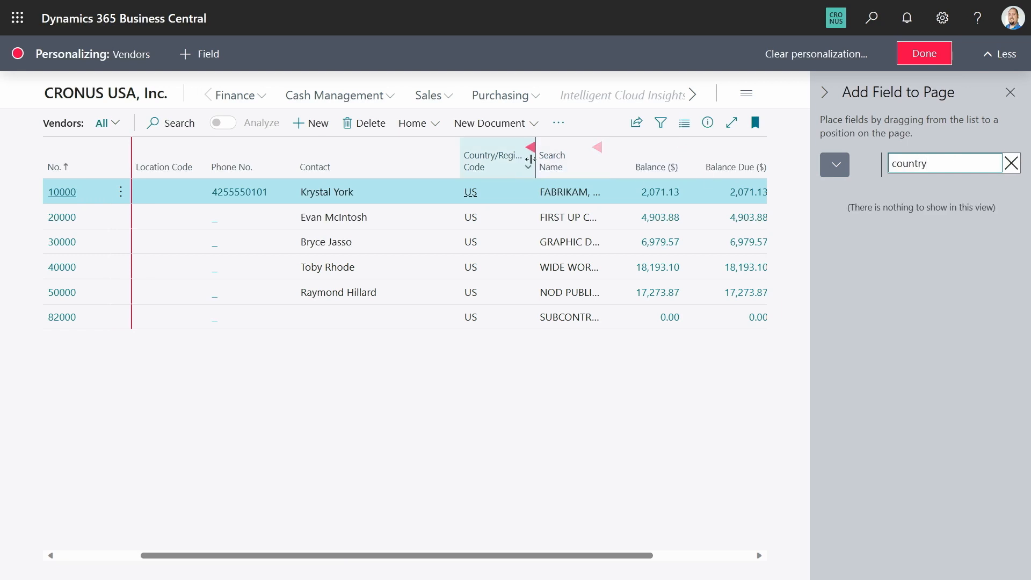
click(531, 147)
click(555, 215)
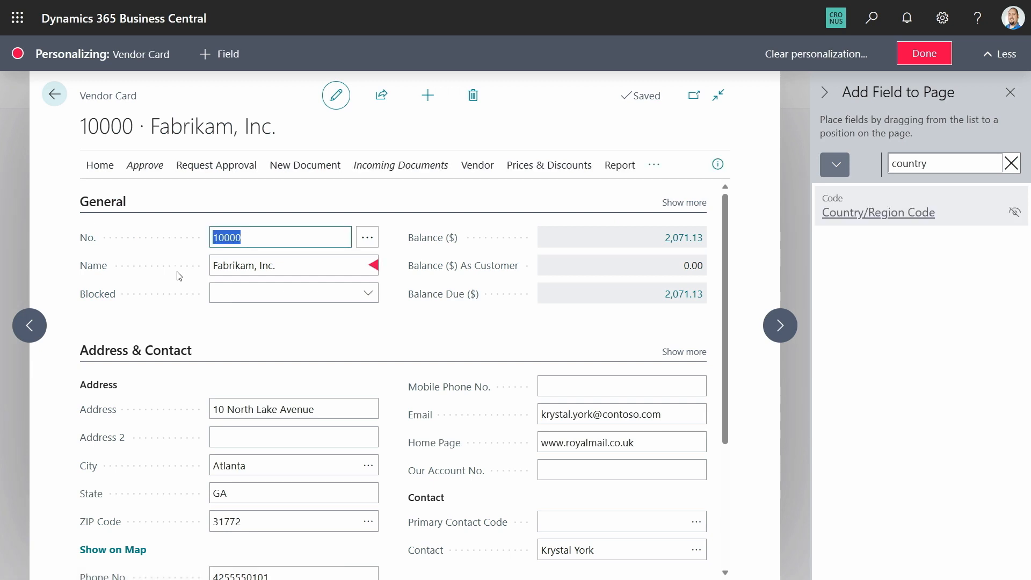
Step: Add the Country/Region Code field below ZIP Code in the Address group of the vendor card
click(416, 332)
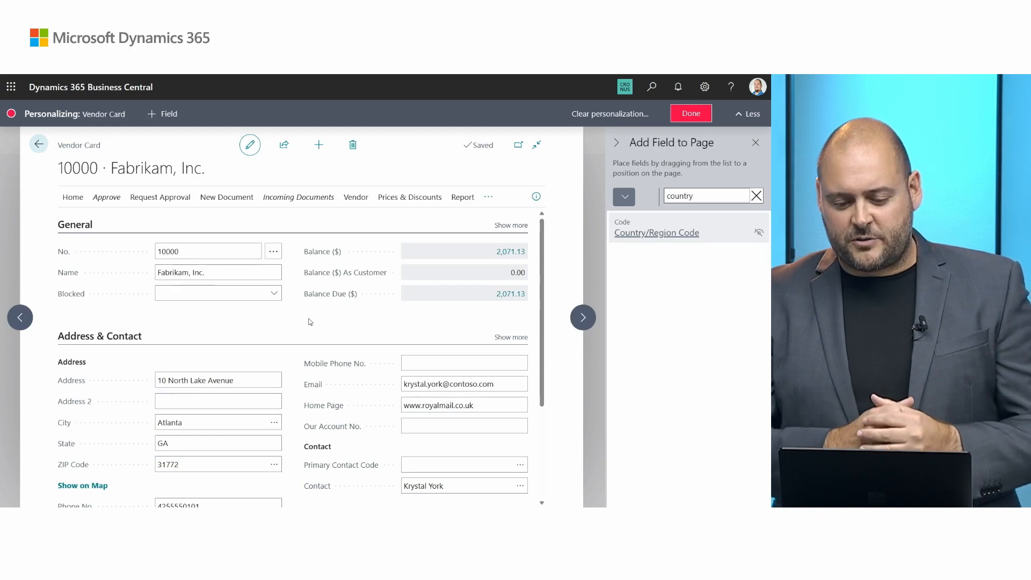
scroll(310, 321, down, 2)
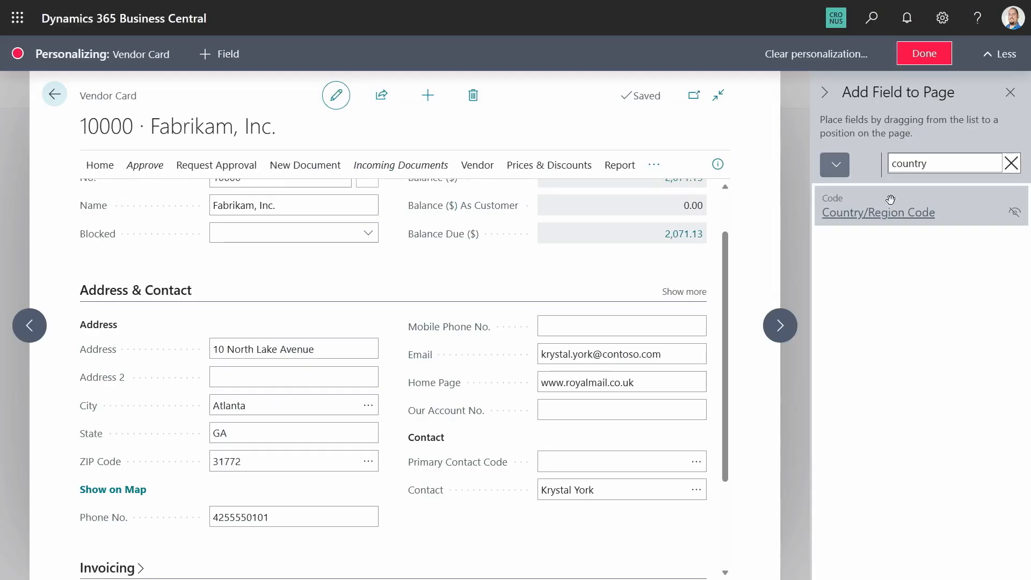
drag(890, 199, 175, 472)
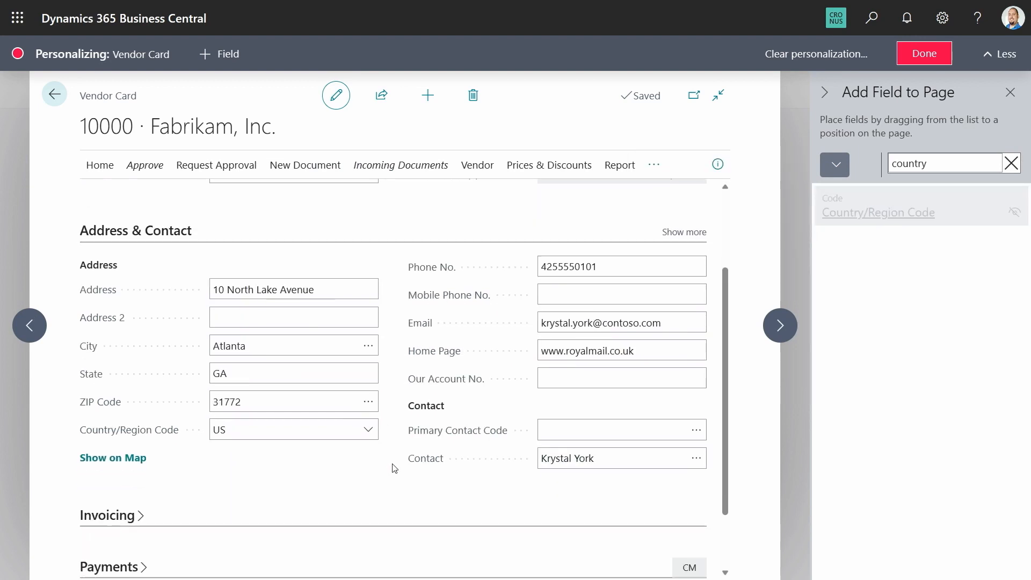
Step: Lock editing of the Country/Region Code field on the vendor card and unlock it again
scroll(391, 440, down, 1)
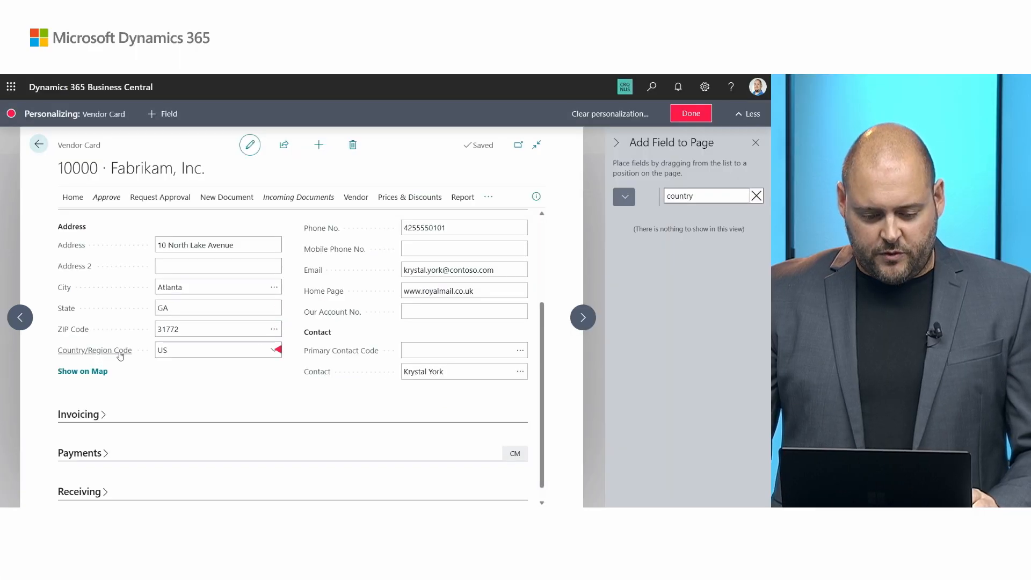
click(275, 350)
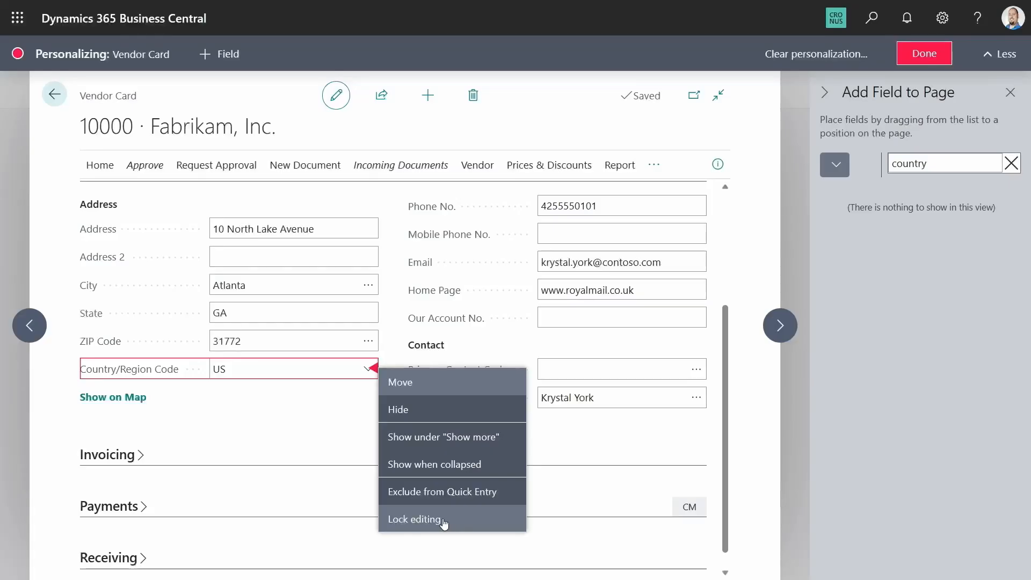
click(444, 520)
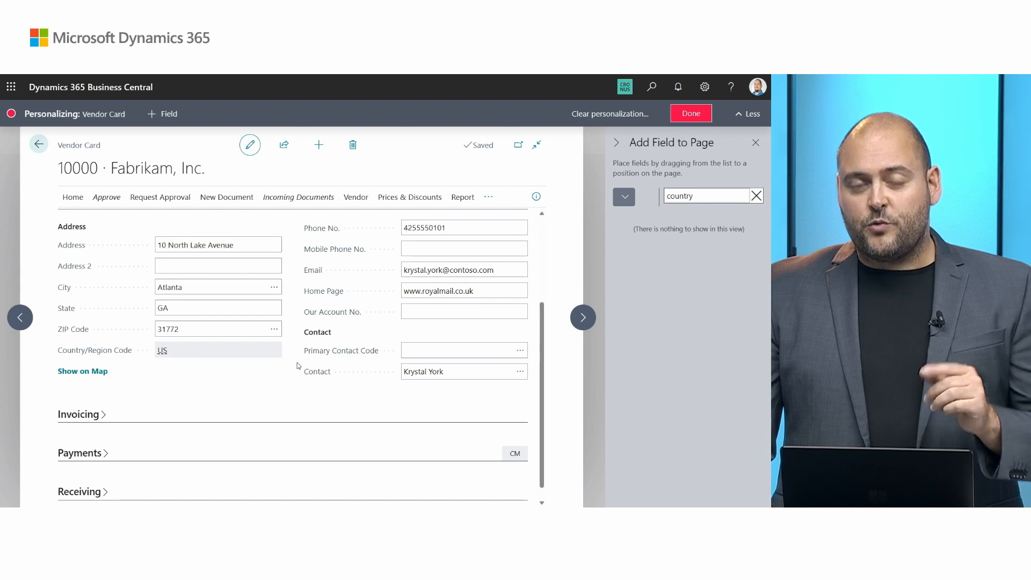
click(279, 350)
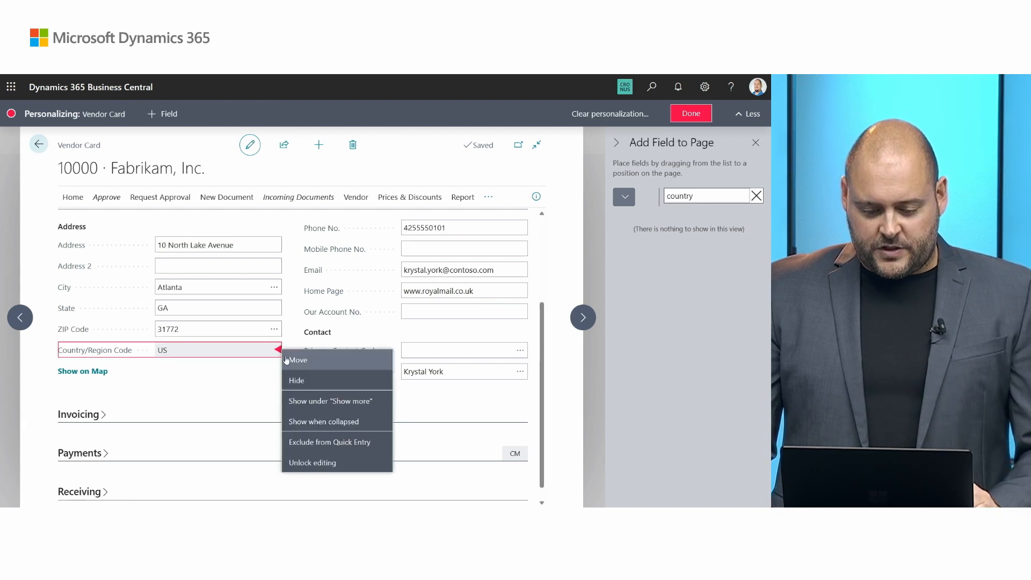
click(351, 464)
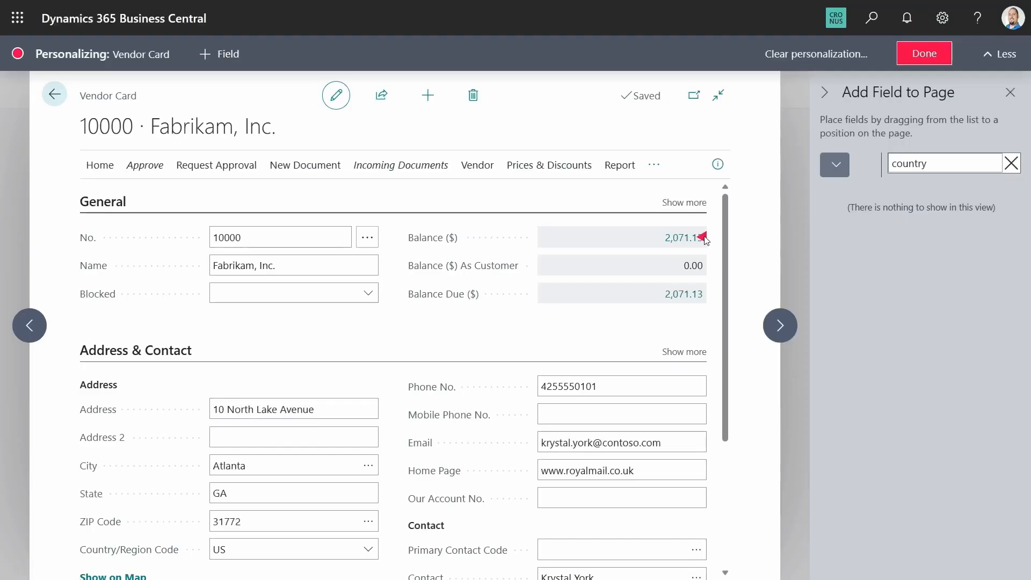
click(703, 237)
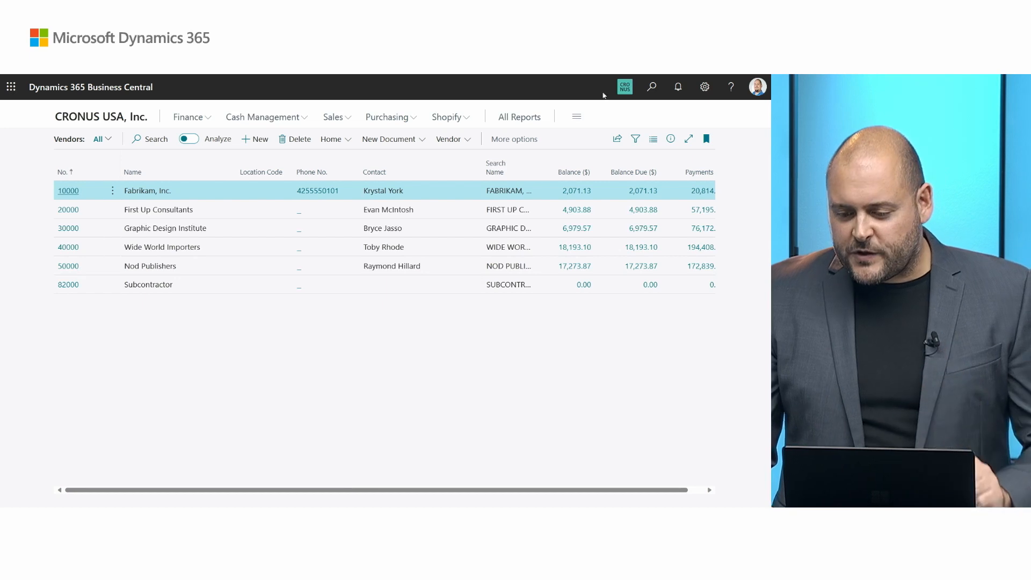
Step: Search for "profiles" and open the Profiles (Roles) page
click(651, 86)
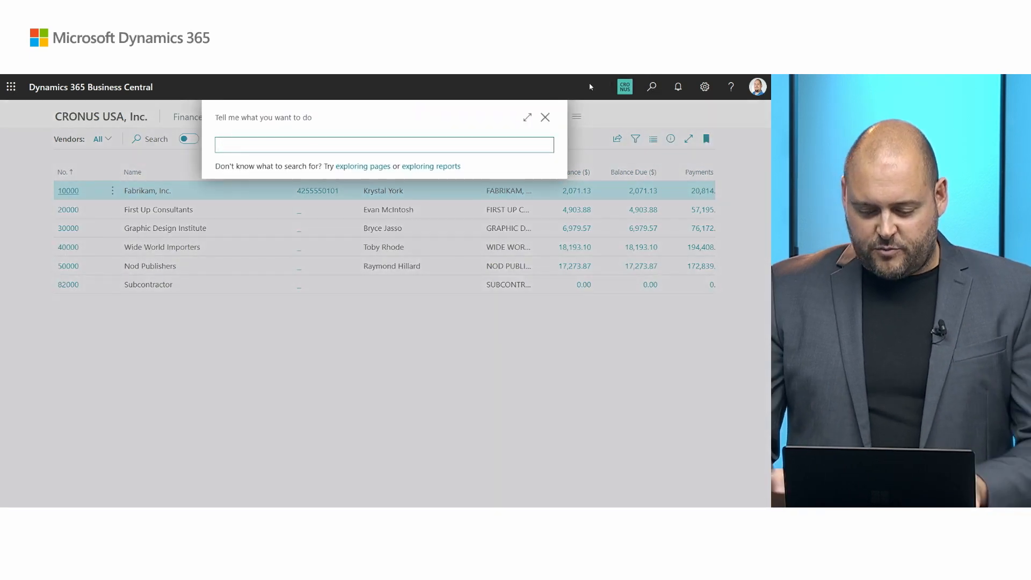
text(profiles)
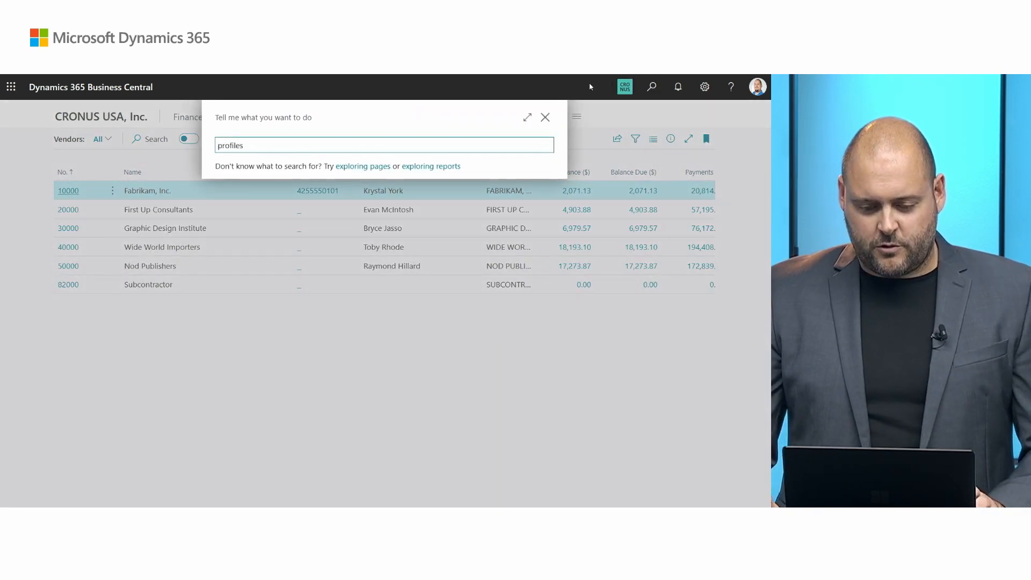
click(262, 211)
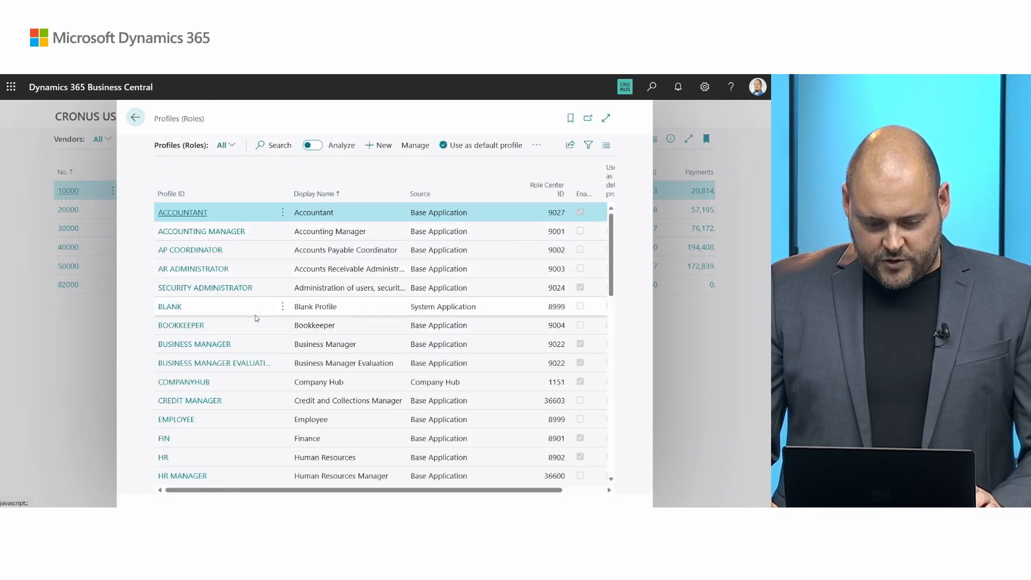
Step: Start customizing the pages of the Bookkeeper profile and open its Posted Sales Invoices list under Posted Documents
click(282, 326)
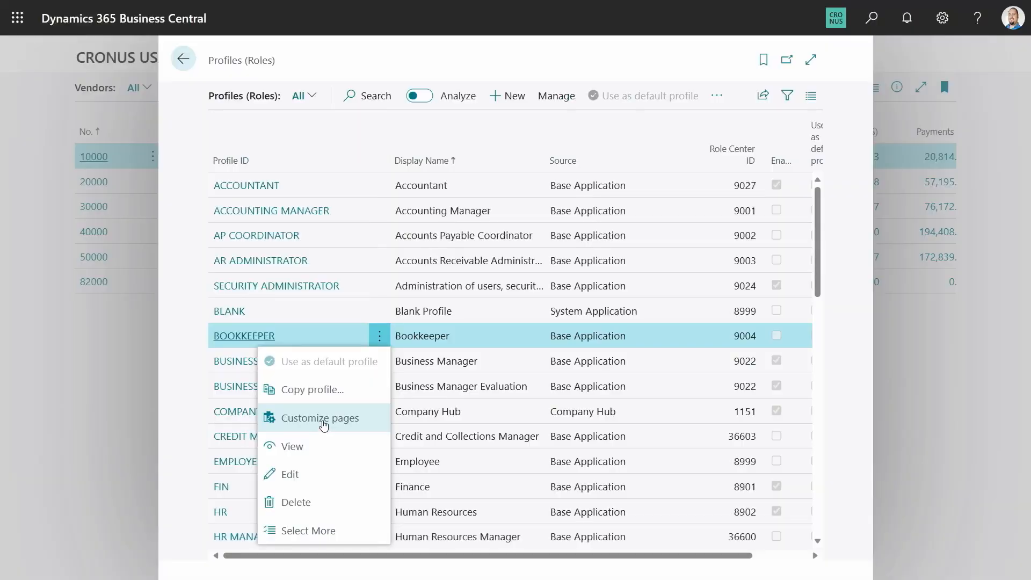
click(324, 423)
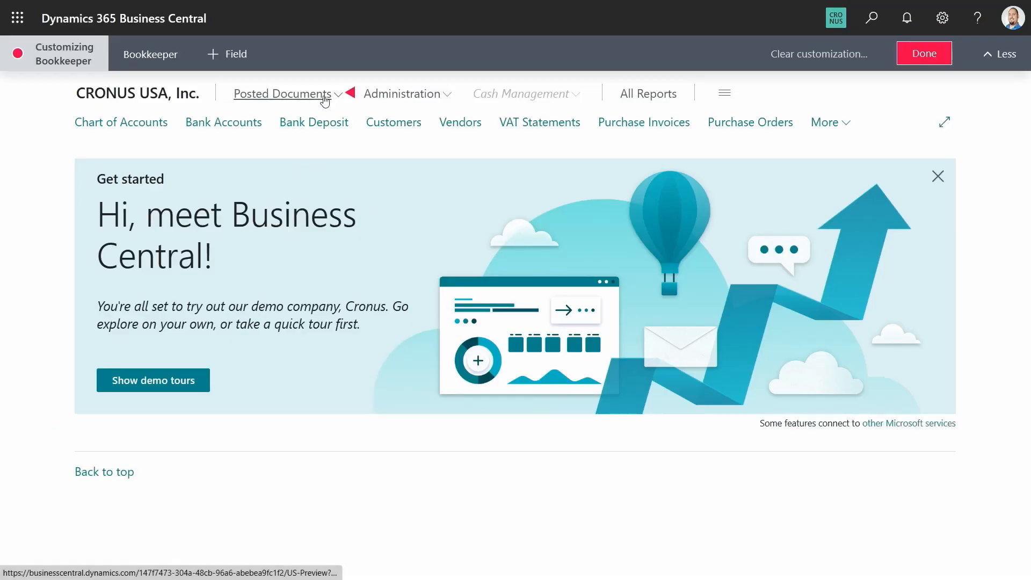
click(324, 100)
click(163, 144)
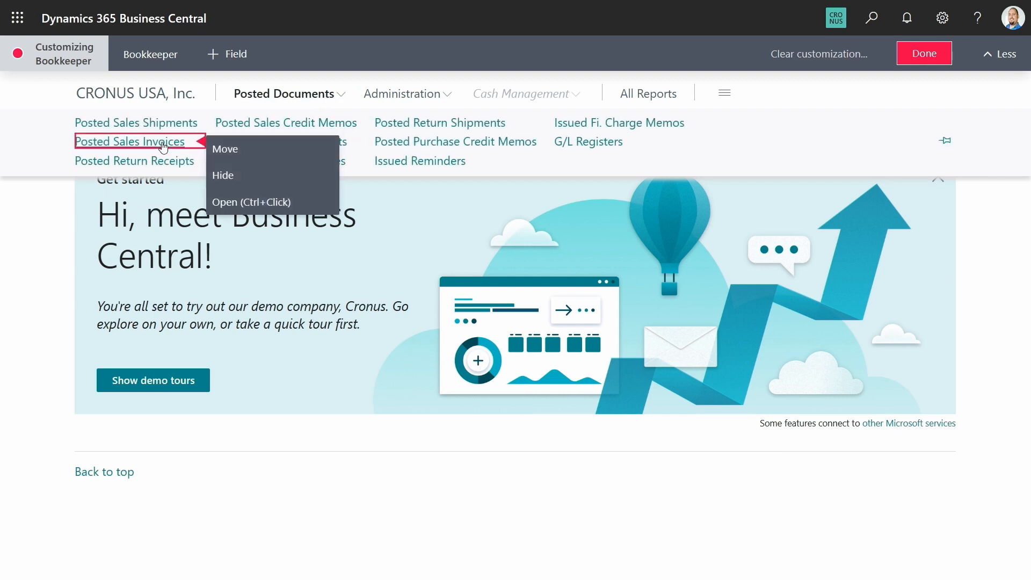
click(229, 204)
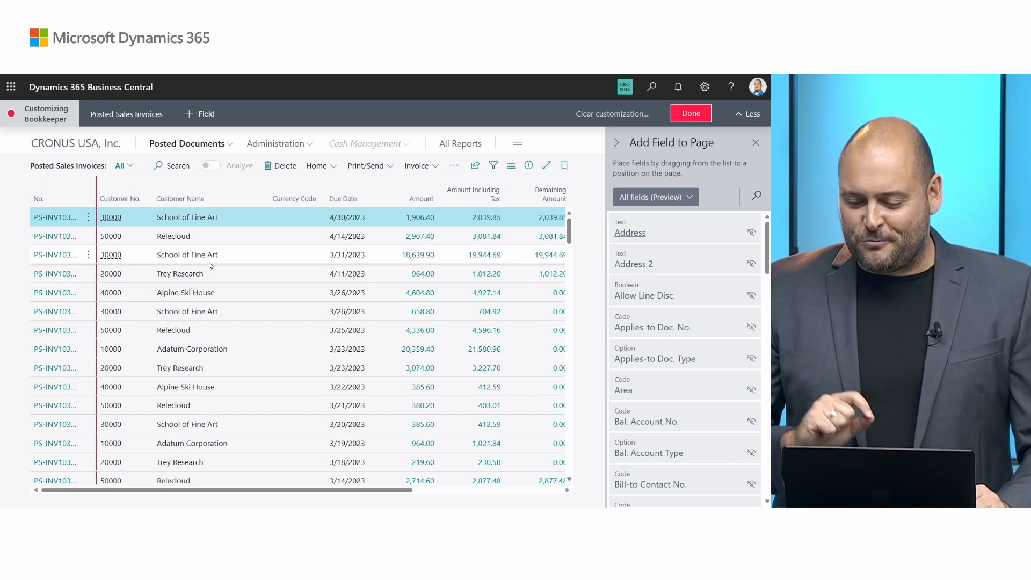
Step: Review the field filter choices and browse all fields available for the Posted Sales Invoices list
click(690, 198)
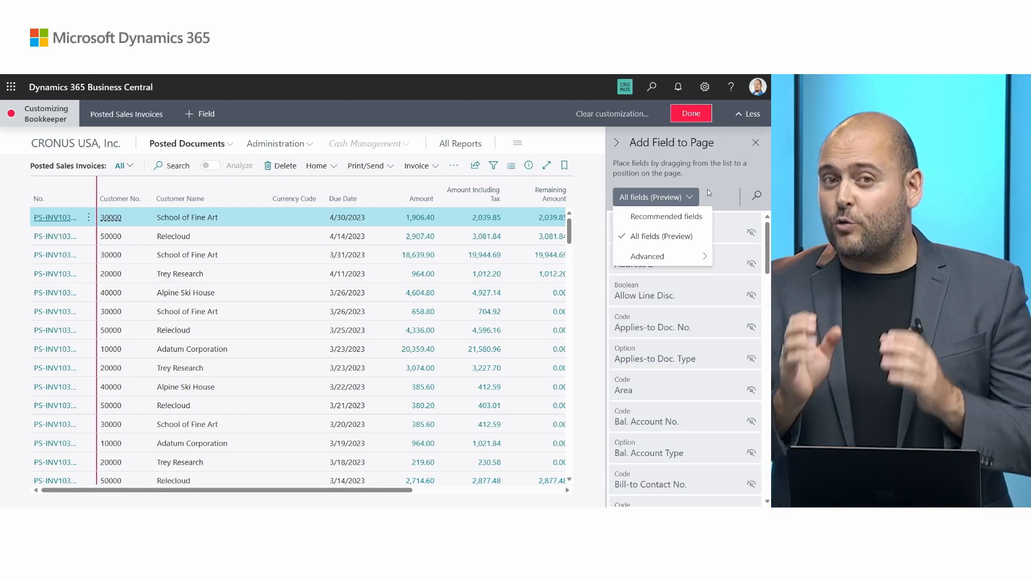
click(717, 190)
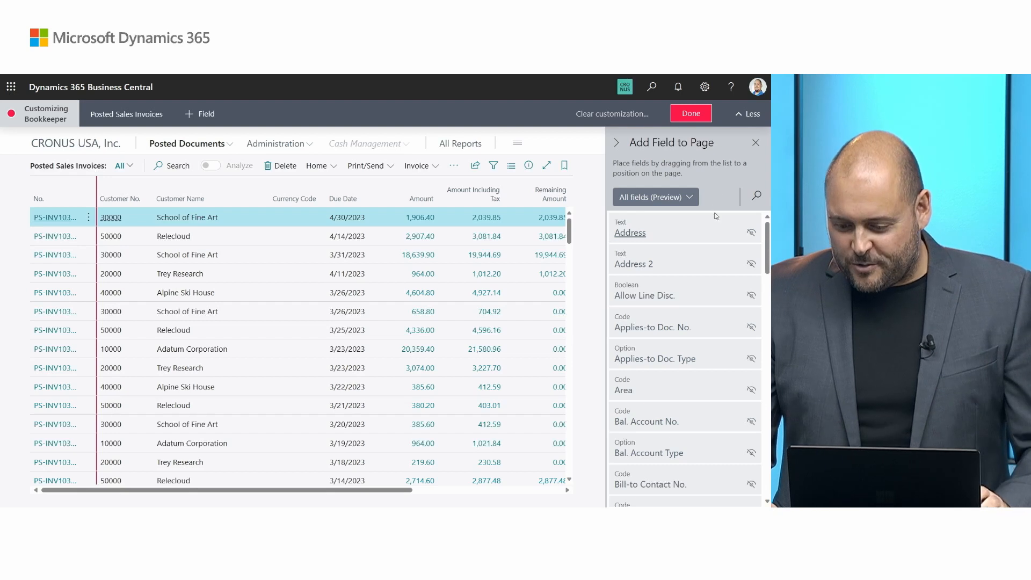
scroll(714, 261, down, 5)
scroll(714, 261, down, 10)
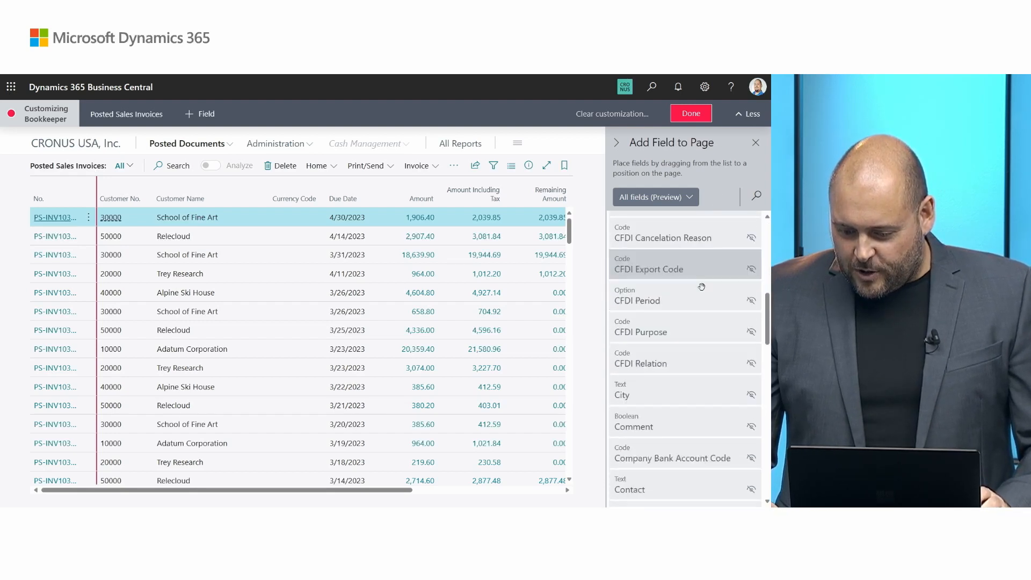
scroll(704, 290, down, 8)
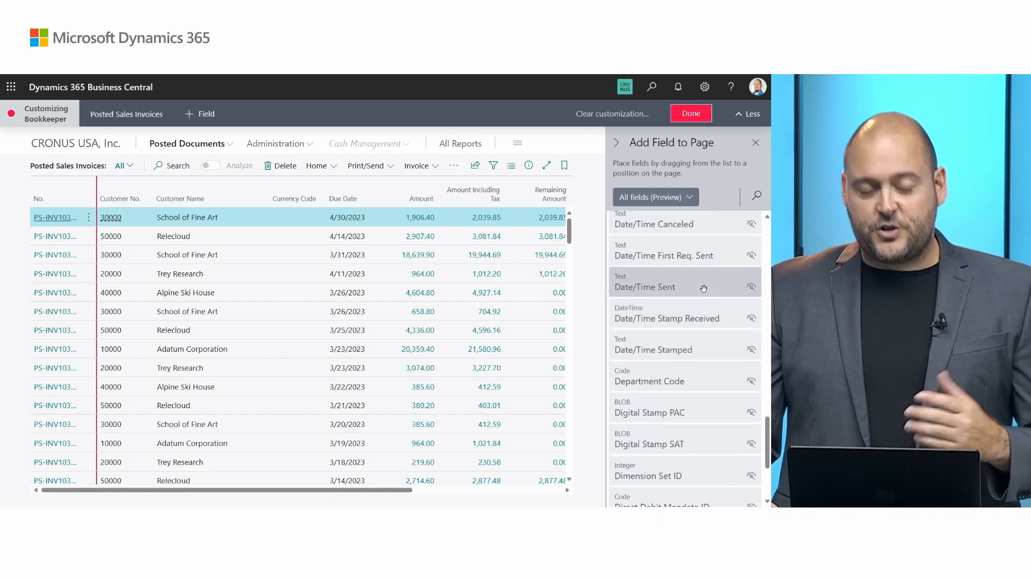
scroll(701, 283, up, 4)
scroll(700, 281, up, 4)
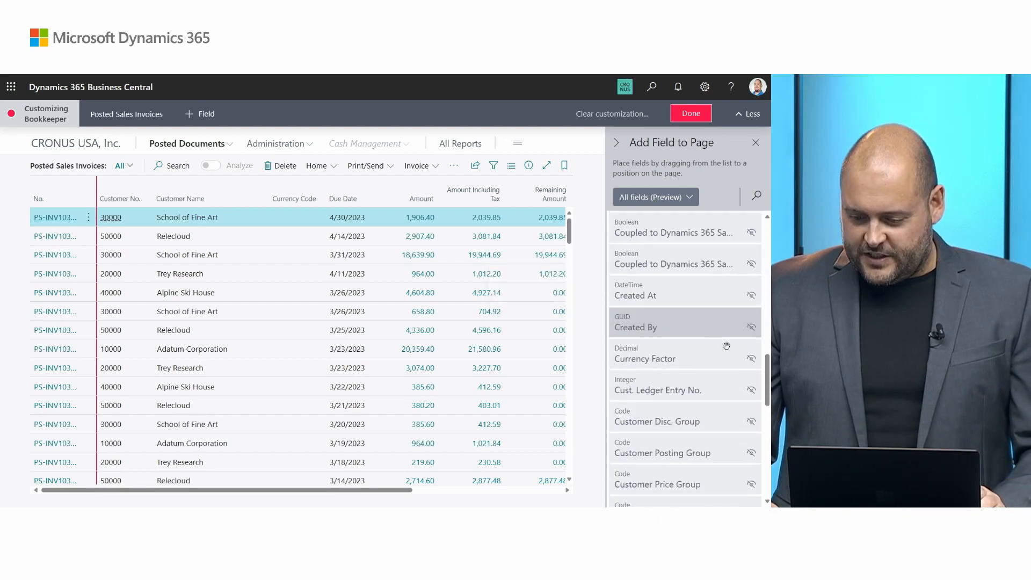
scroll(759, 260, up, 6)
scroll(759, 260, up, 3)
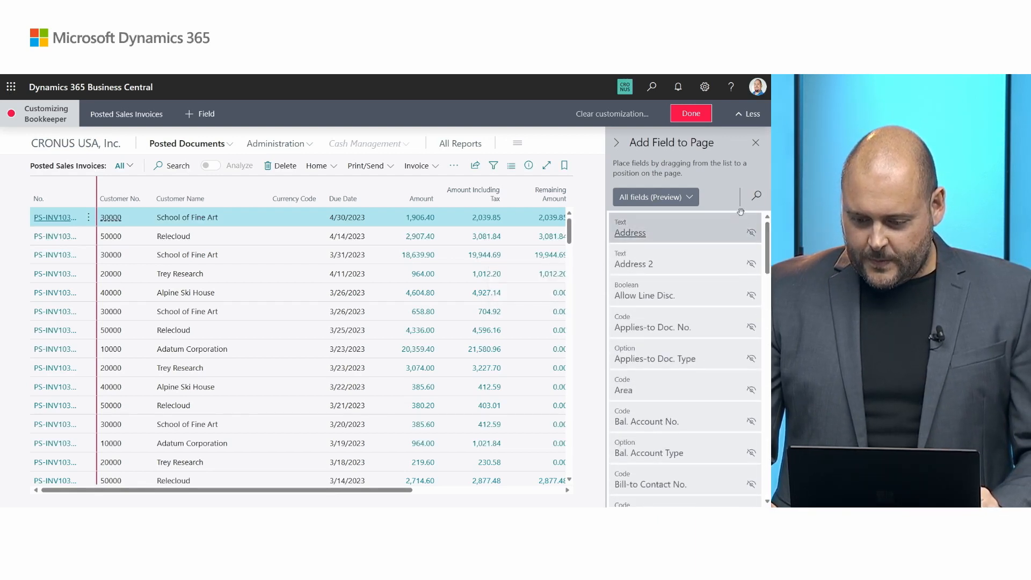
Step: Examine the Advanced field filter options for category, source and visibility without changing them
click(689, 197)
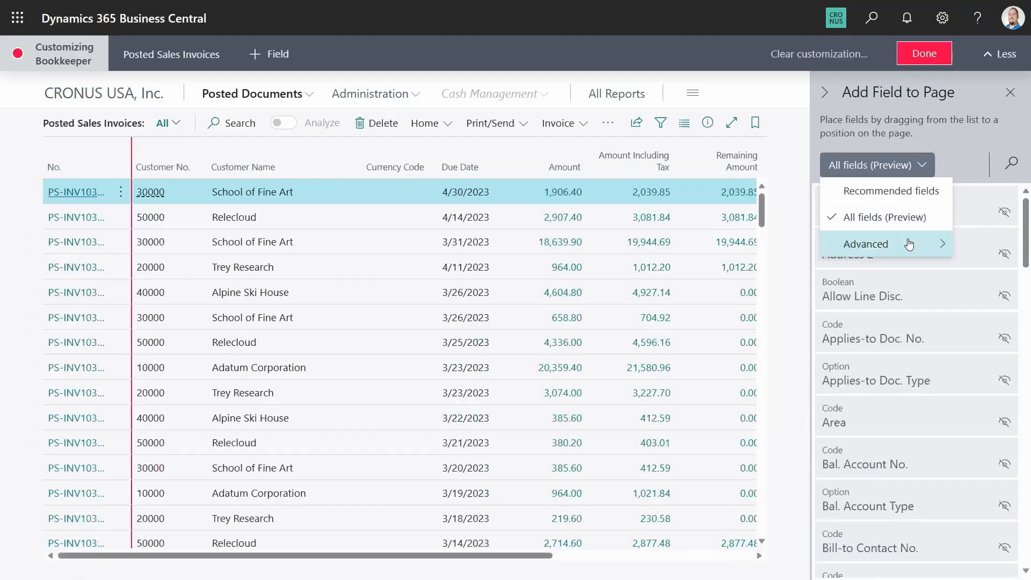
mouse_move(676, 258)
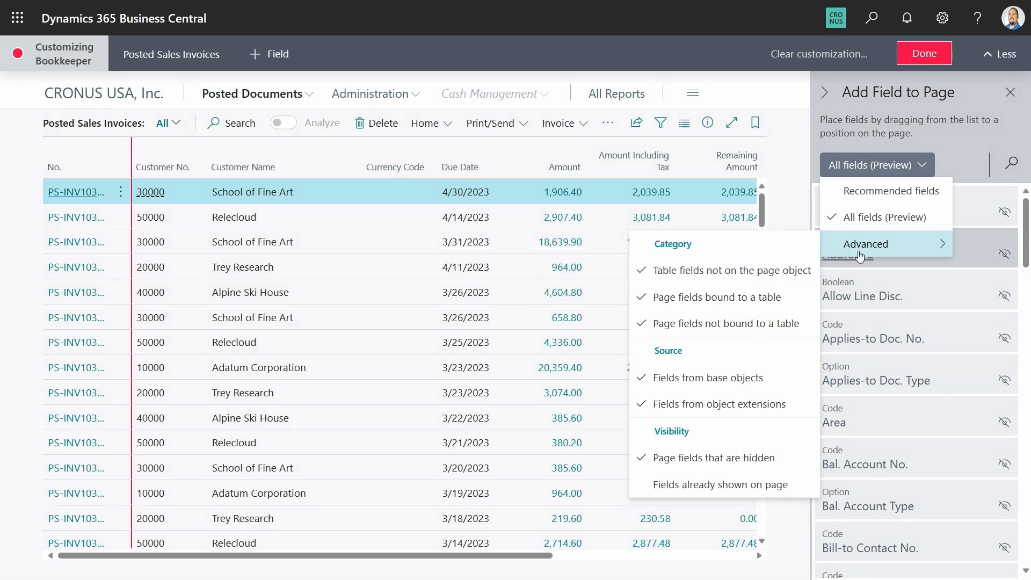
click(960, 156)
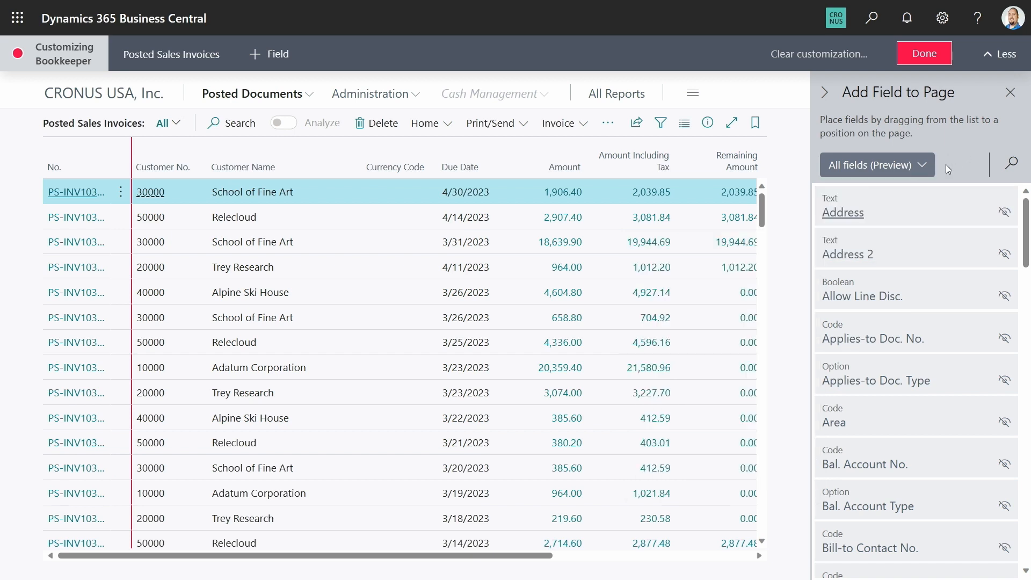
Step: Open the first School of Fine Art invoice, find the Remaining Amount field with "remaining" and add it below Posting Date in General
click(83, 197)
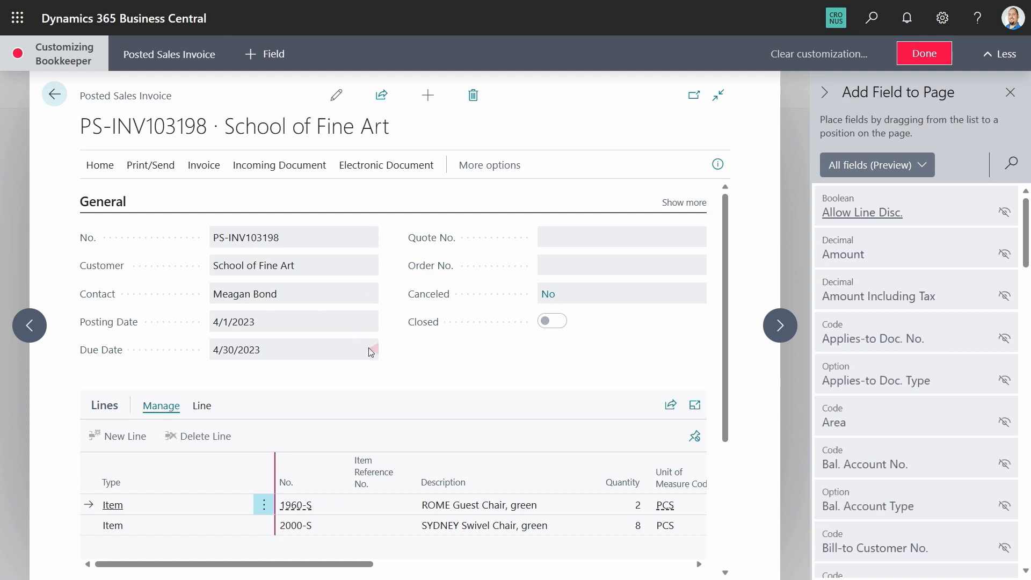
click(1011, 163)
text(remaining)
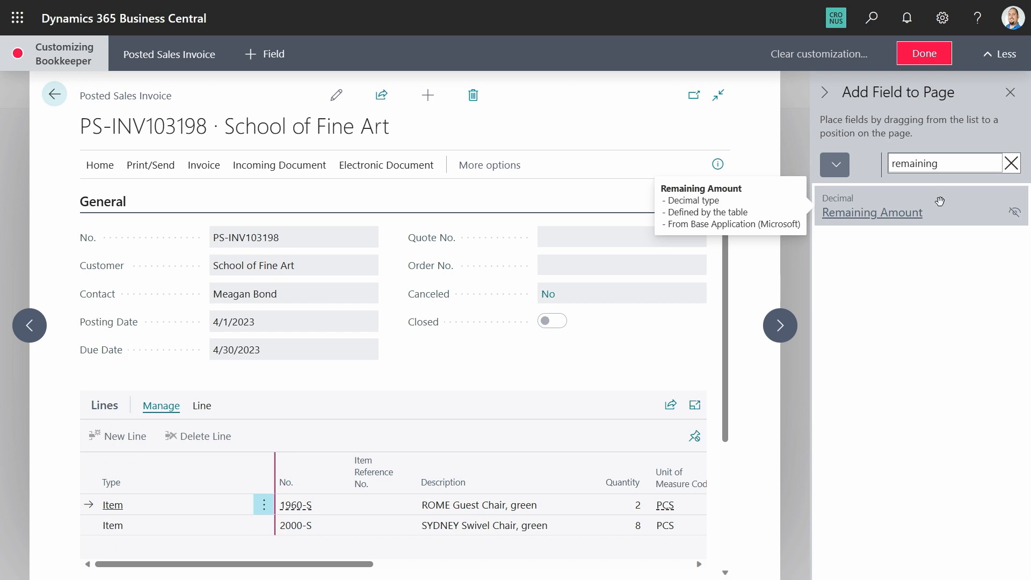
drag(936, 203, 936, 202)
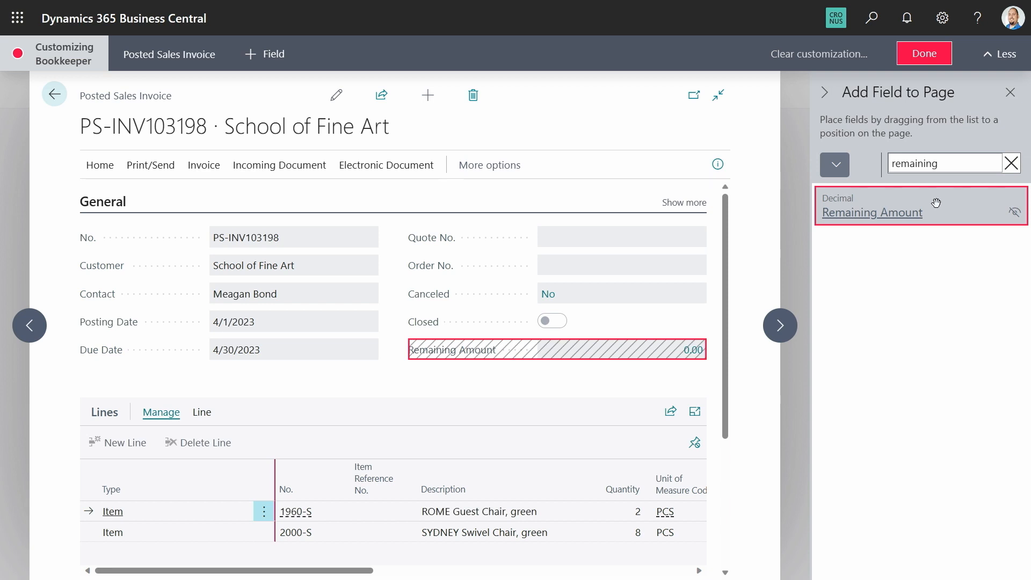
mouse_move(936, 203)
mouse_down()
mouse_move(700, 354)
mouse_move(911, 236)
mouse_move(937, 209)
mouse_move(762, 236)
mouse_move(477, 256)
mouse_move(314, 330)
mouse_move(143, 343)
mouse_up()
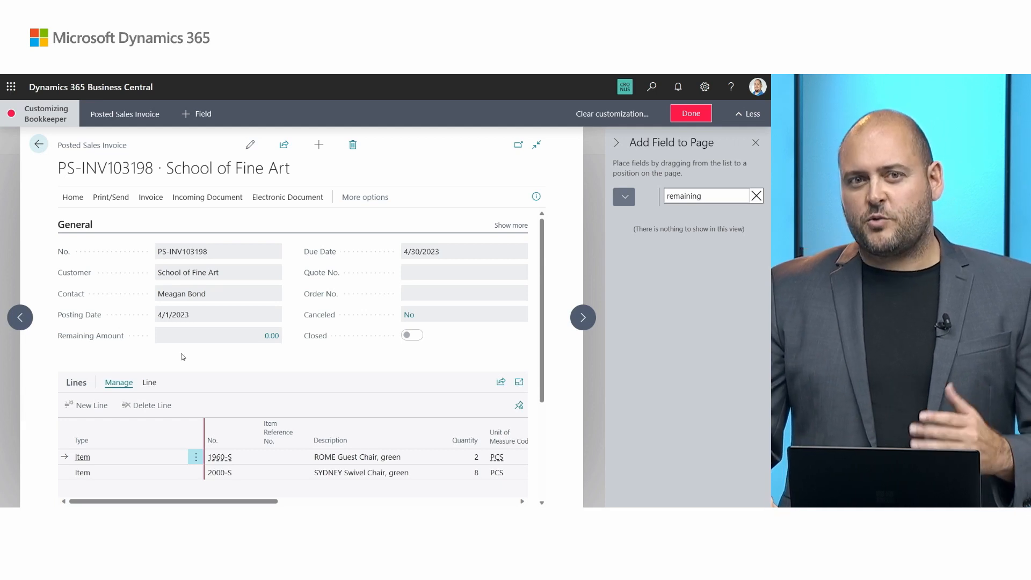
Step: Leave and reopen the posted sales invoice to refresh its data, and finish the Bookkeeper profile customization
click(38, 146)
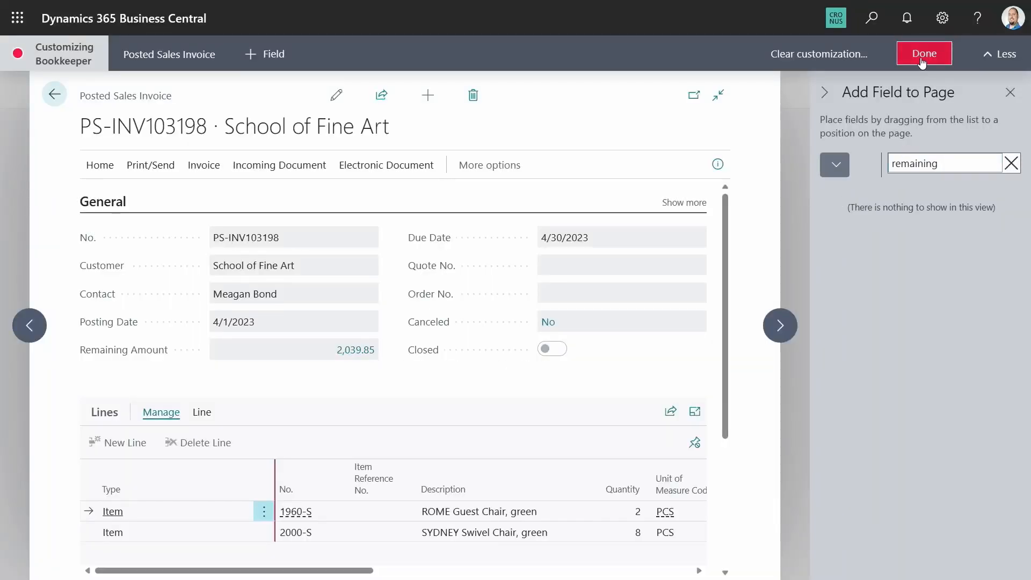
click(922, 57)
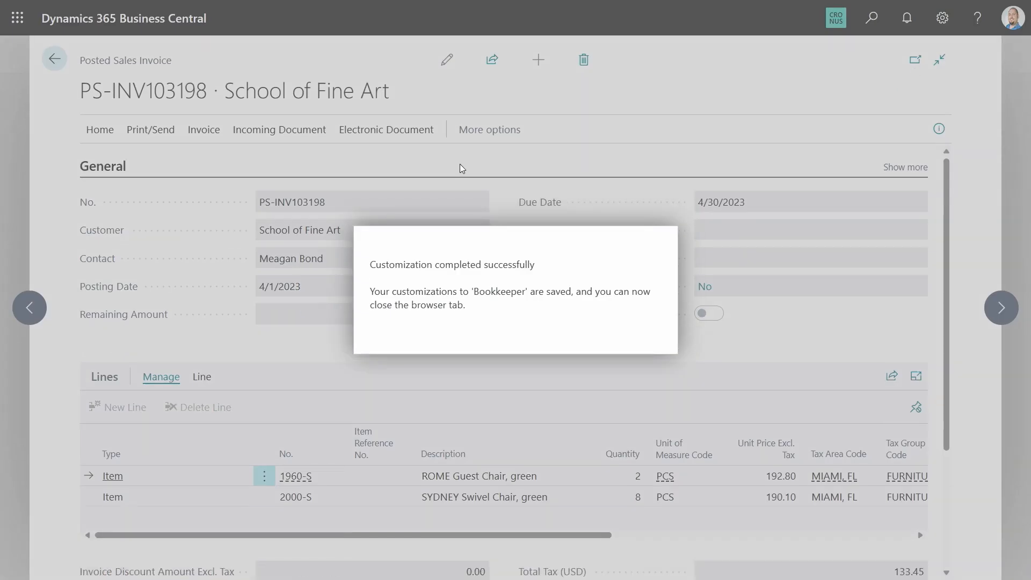